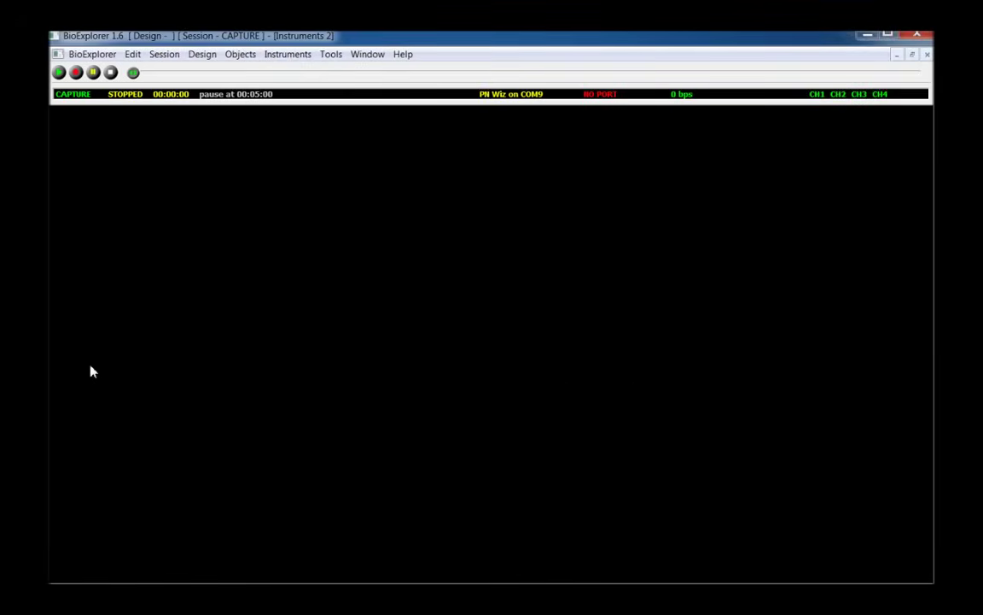
Step: Open the CON2C SMR Coherence - Music Video.bxd design through Design > Open
left_click(193, 58)
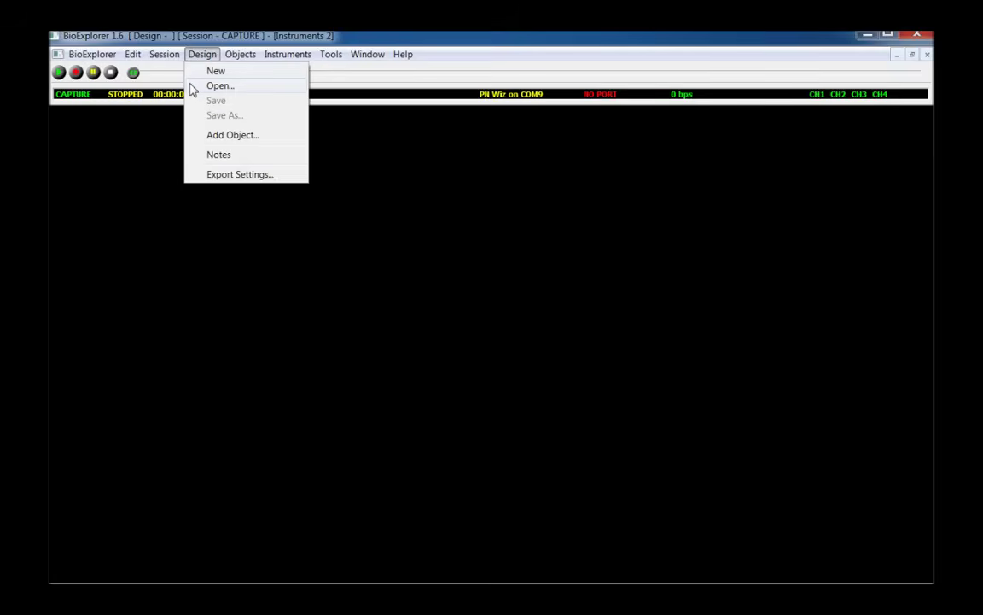
left_click(193, 86)
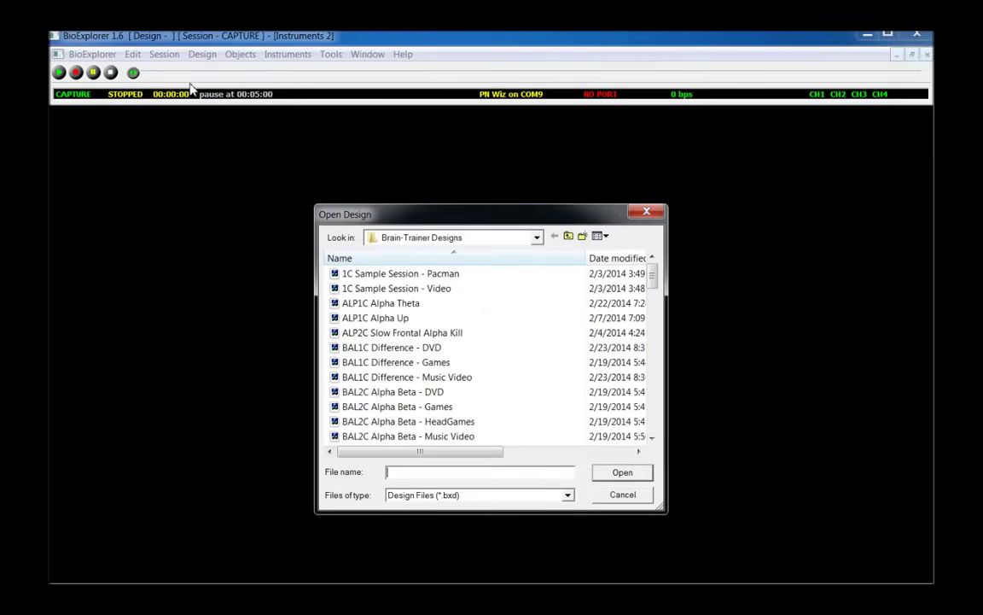
type("c")
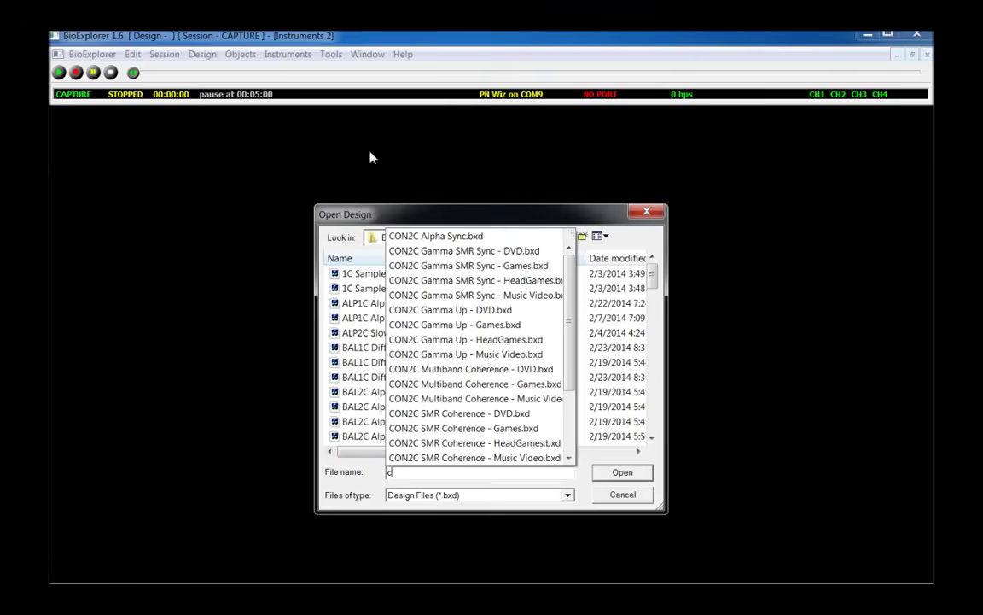
left_click(497, 458)
left_click(616, 472)
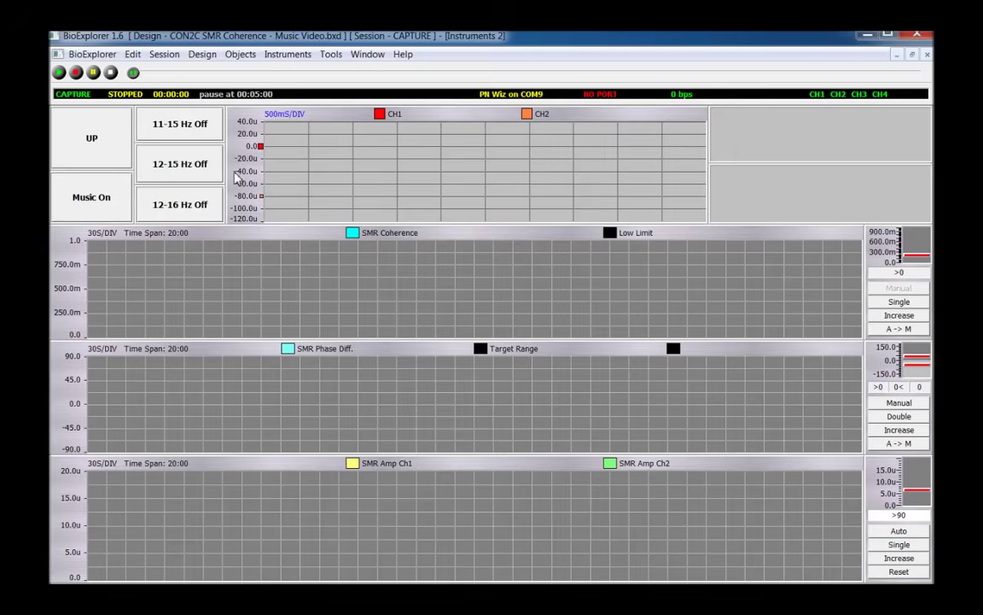
Step: Enable the 12-16 Hz band, flip training direction to DOWN and back to UP, then show Instruments 1
left_click(169, 213)
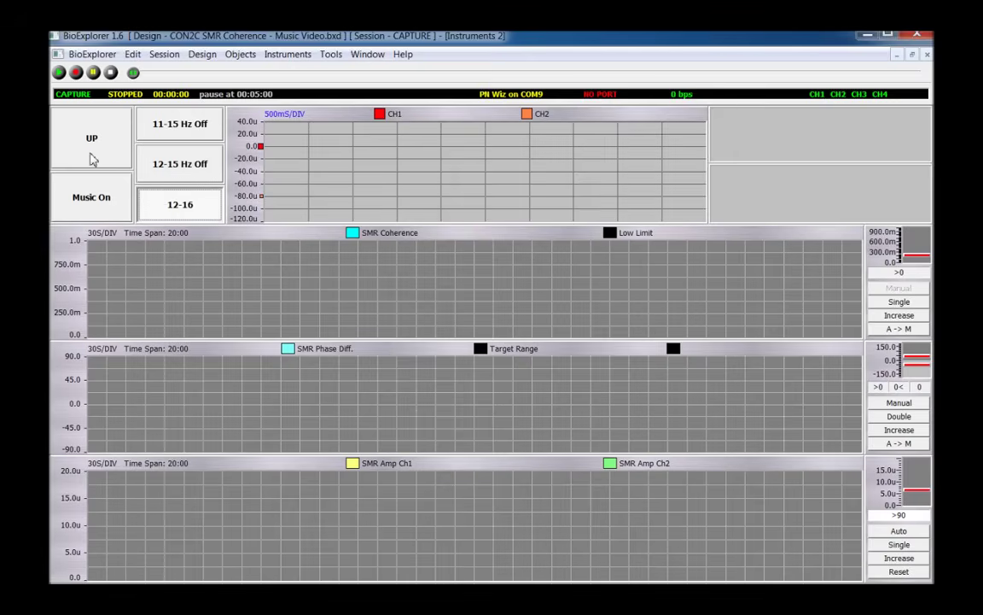
left_click(74, 158)
left_click(73, 158)
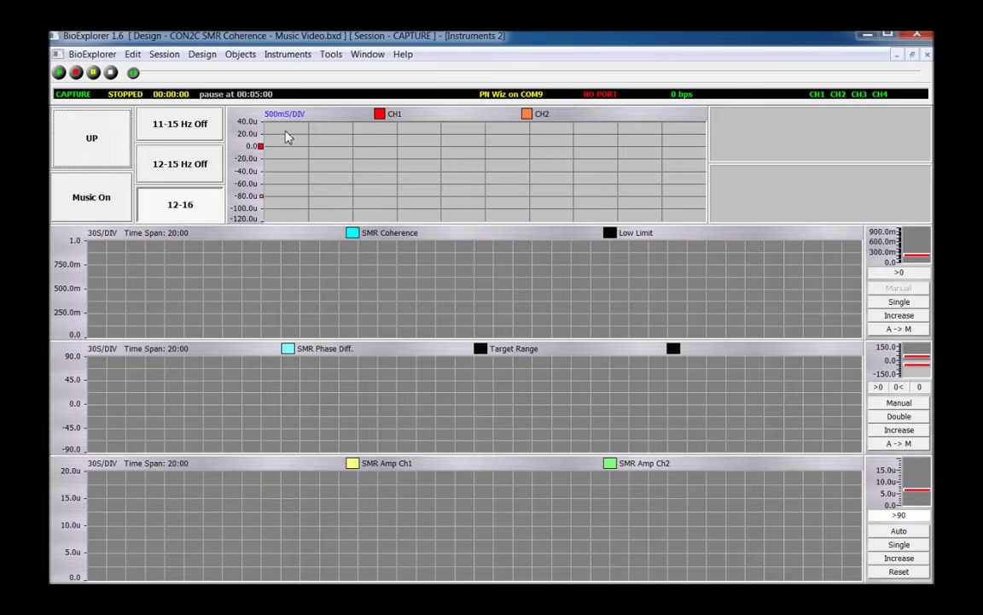
left_click(367, 54)
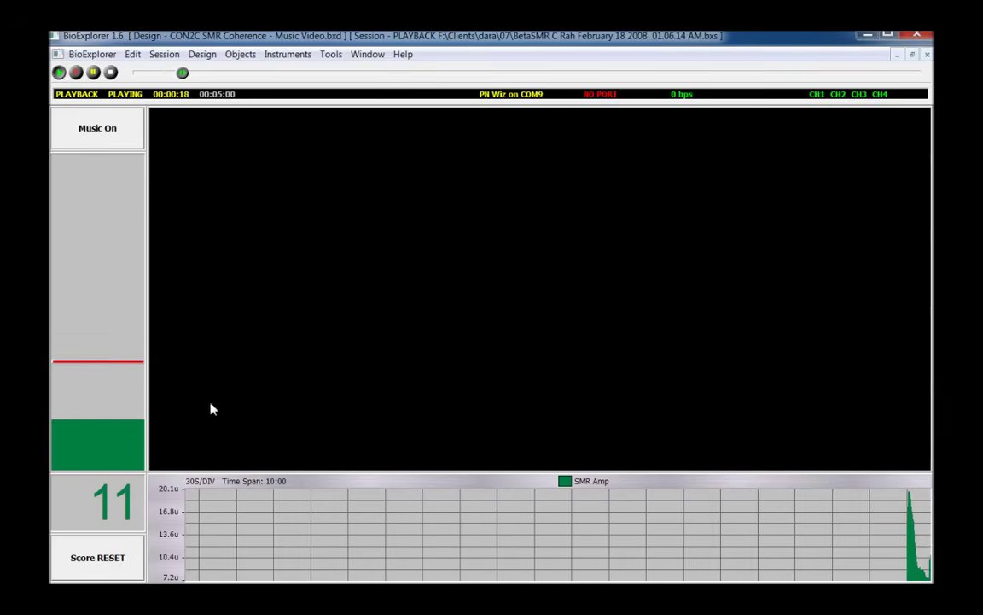
Step: Toggle music feedback off and on, then detach the instruments into a separate window
left_click(125, 144)
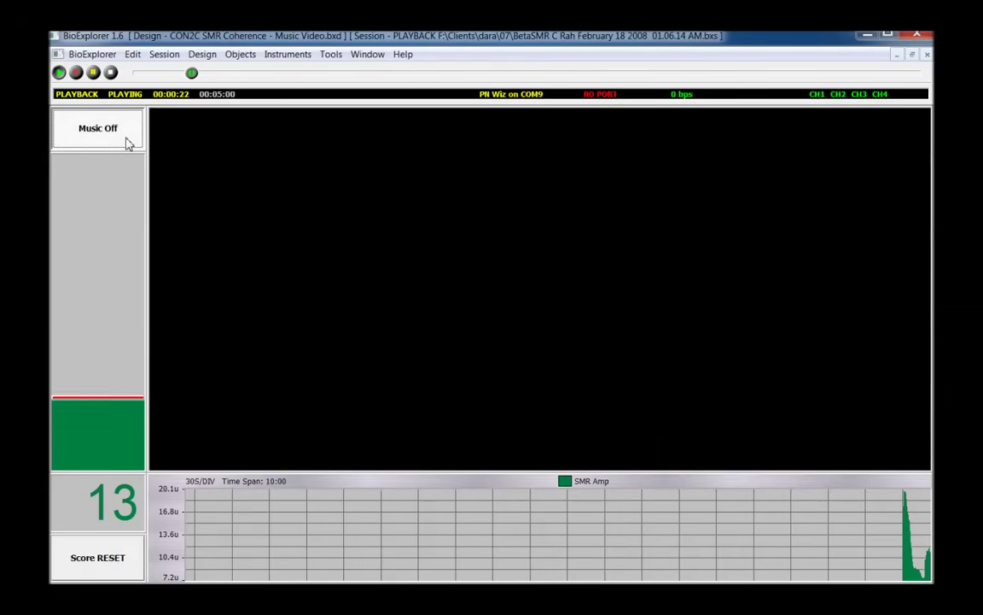
left_click(129, 141)
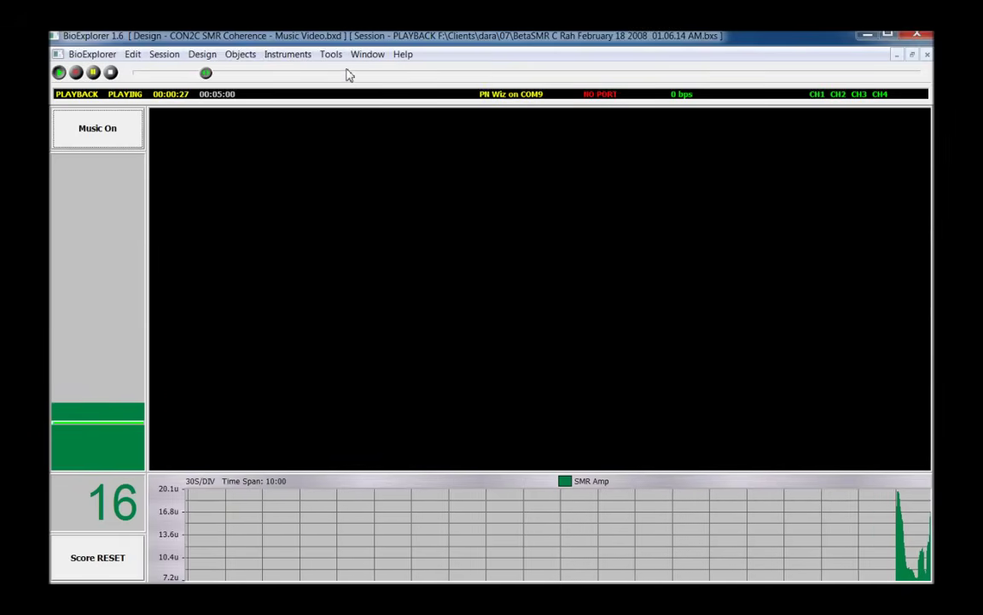
left_click(305, 56)
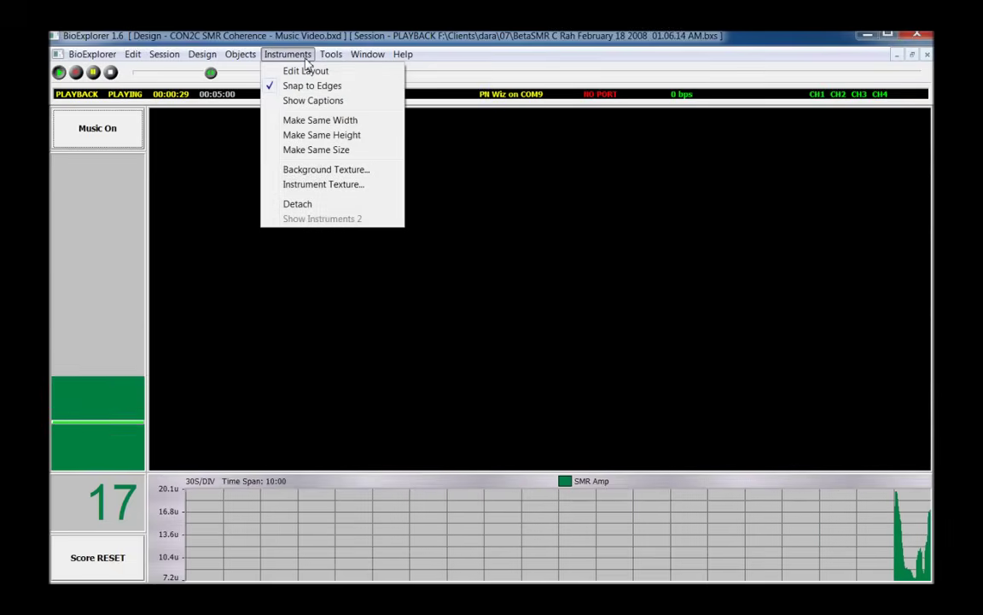
left_click(326, 209)
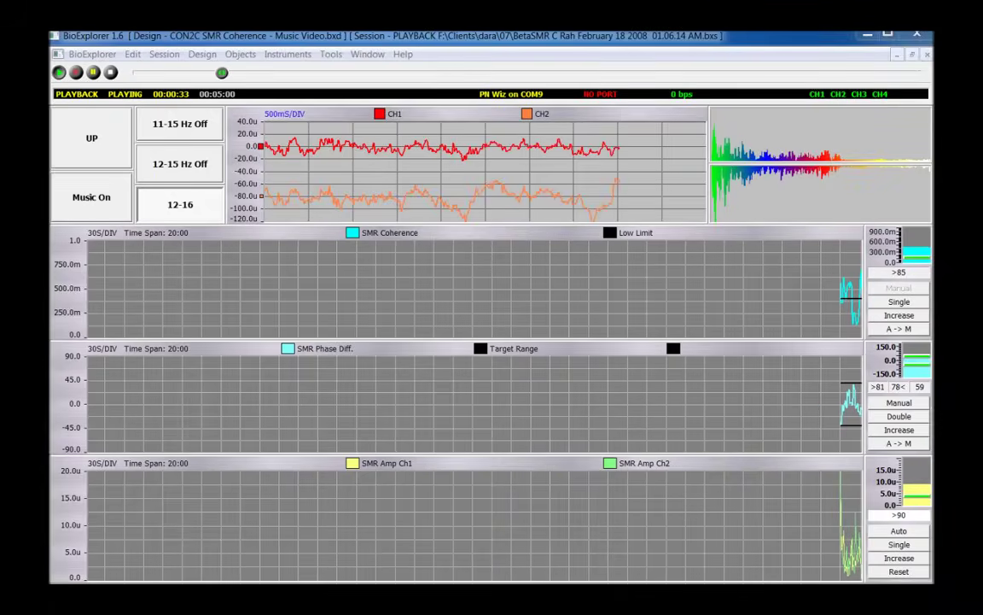
Step: Place the detached score window beside the coherence graphs and set 2-11 Hz to Trained
left_click(94, 230)
left_click_drag(95, 231, 599, 132)
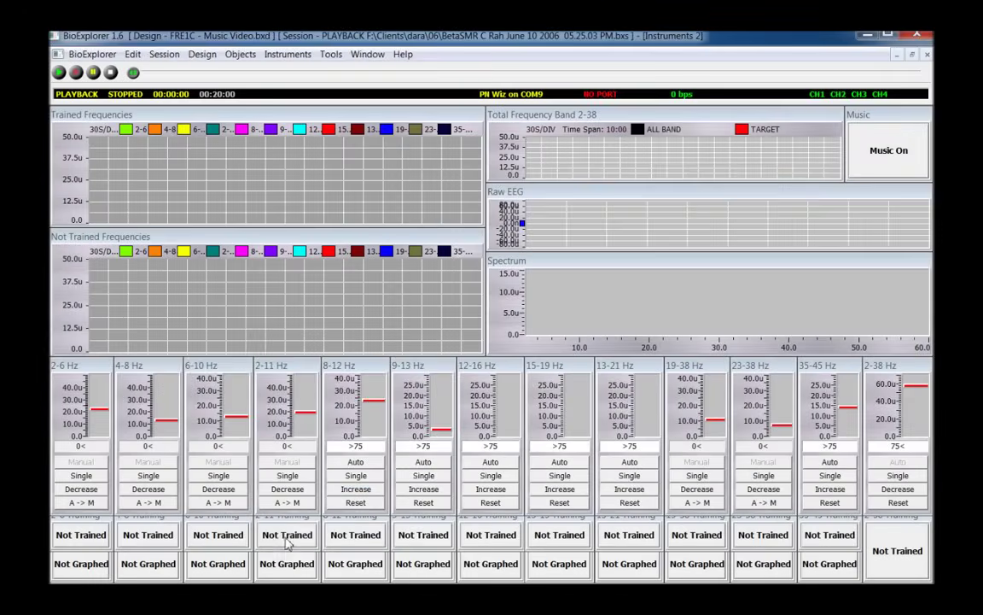
left_click(287, 536)
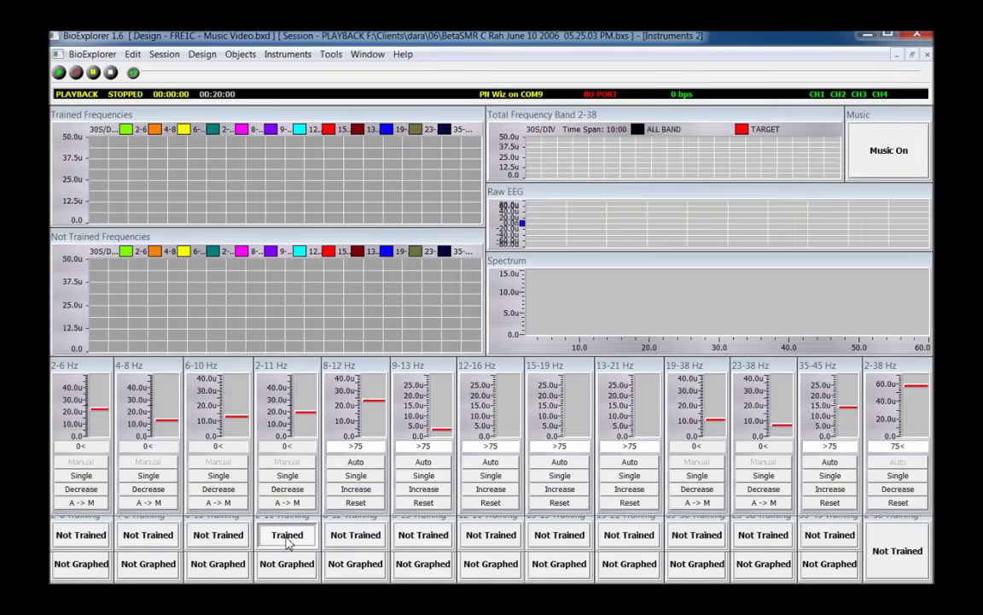
Step: Turn on 23-38 Hz Trained, 13-21 and 12-16 Hz rewards, 23-38 inhibit, Alpha-Theta, Sum 2-11 and Diff 19-38 inhibits
left_click(758, 535)
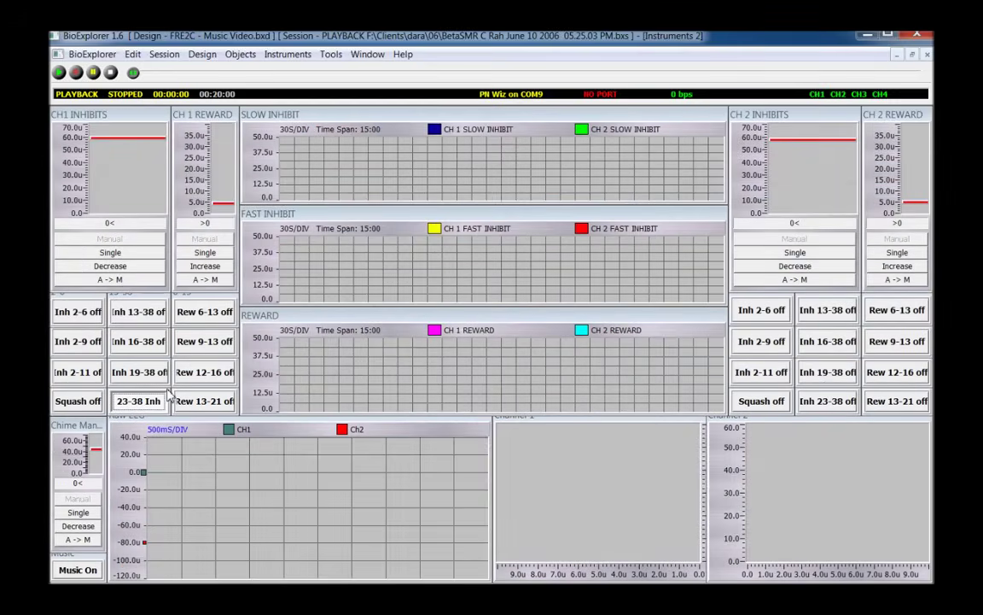
left_click(204, 400)
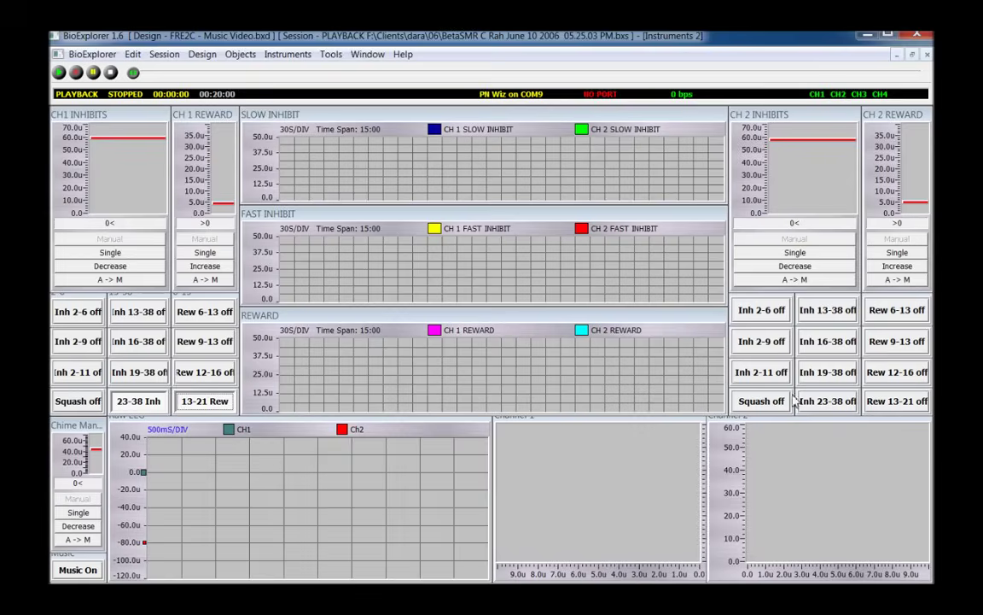
left_click(826, 406)
left_click(890, 374)
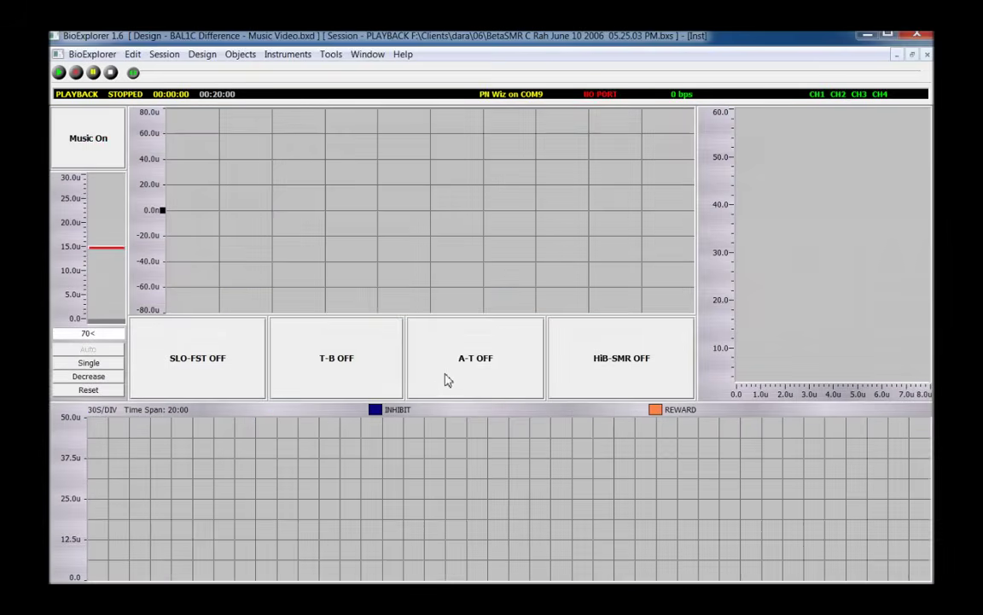
left_click(448, 379)
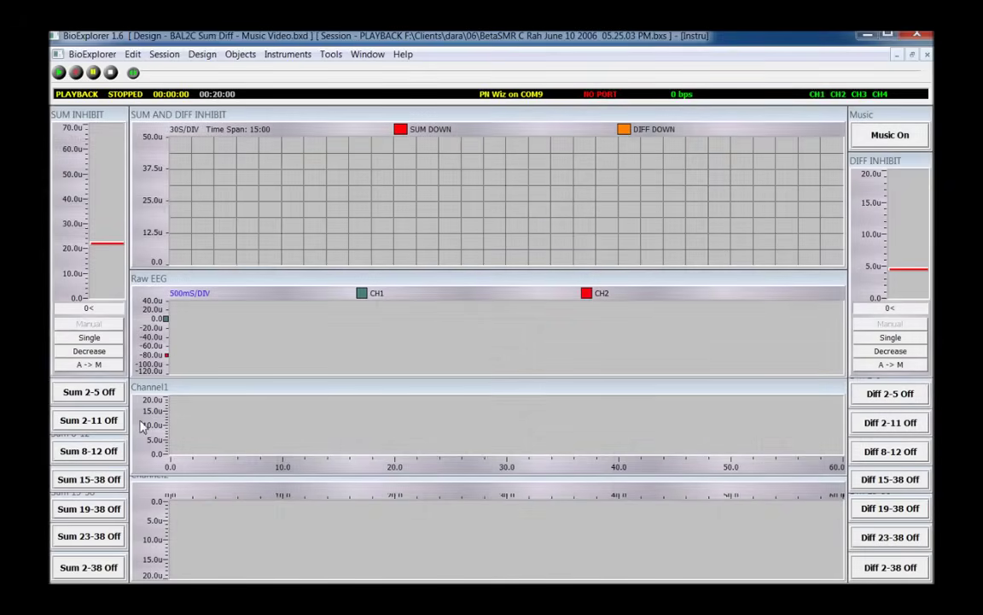
left_click(101, 420)
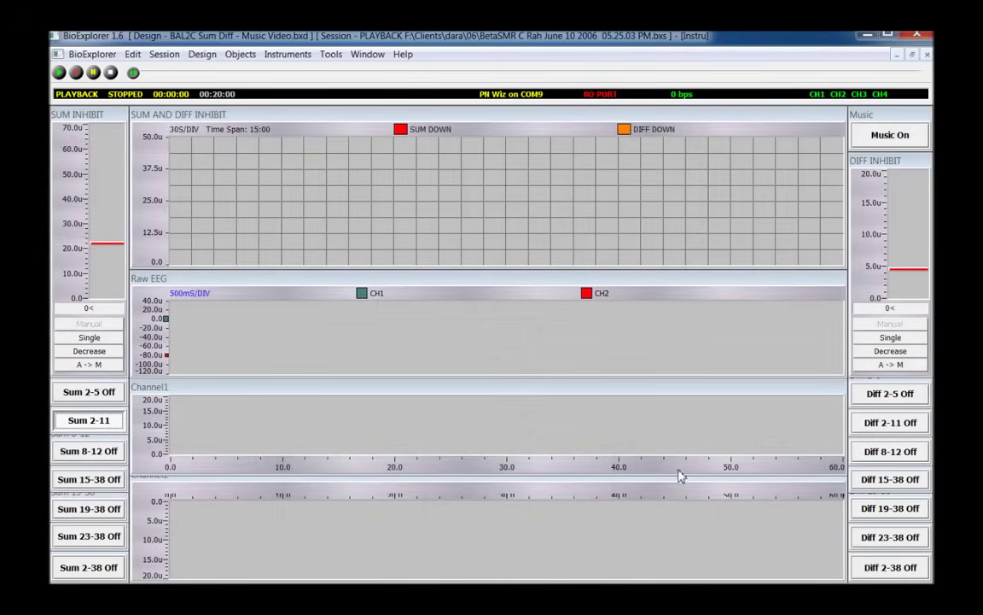
left_click(886, 512)
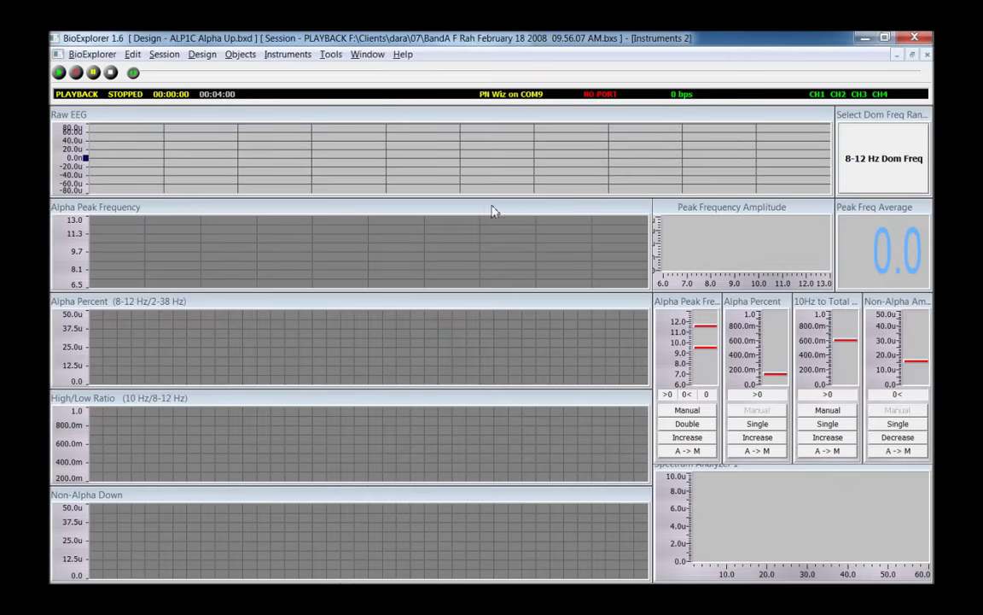
Step: Set Dom Freq to 6-13 Hz, turn Beta Asym off, and mark FAST 19-38 Hz as Trained
left_click(870, 177)
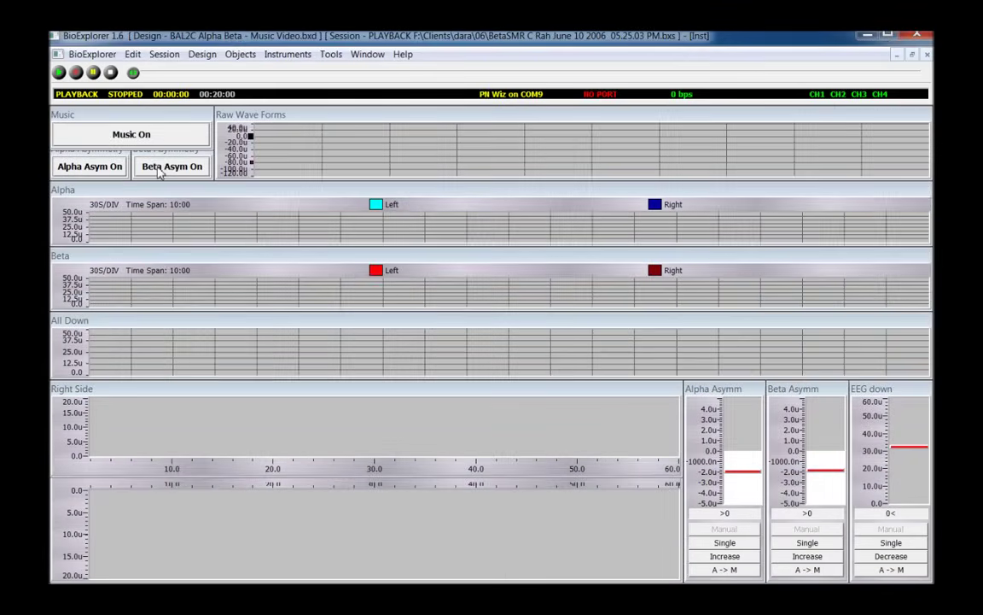
left_click(159, 170)
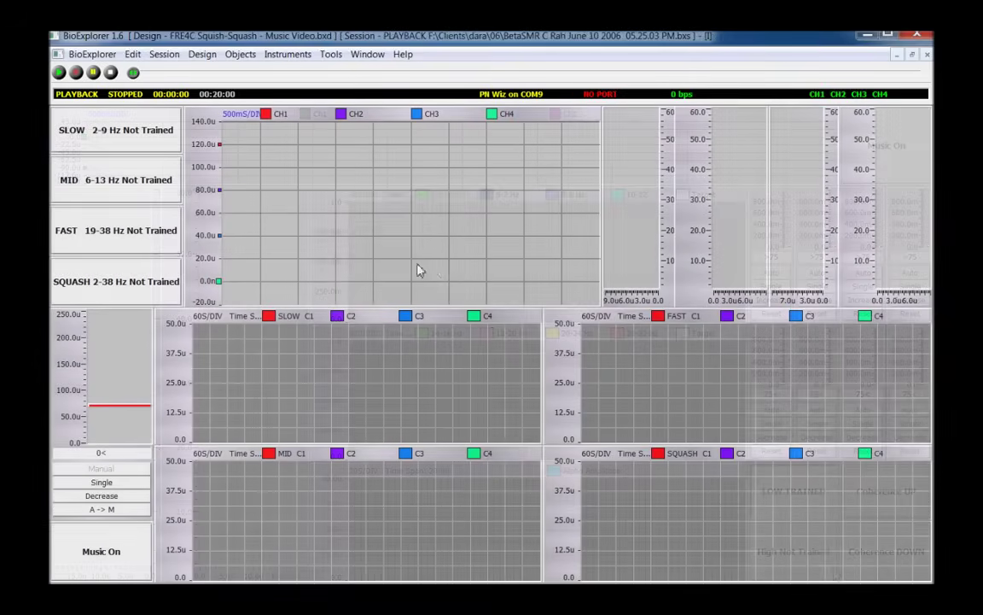
left_click(156, 240)
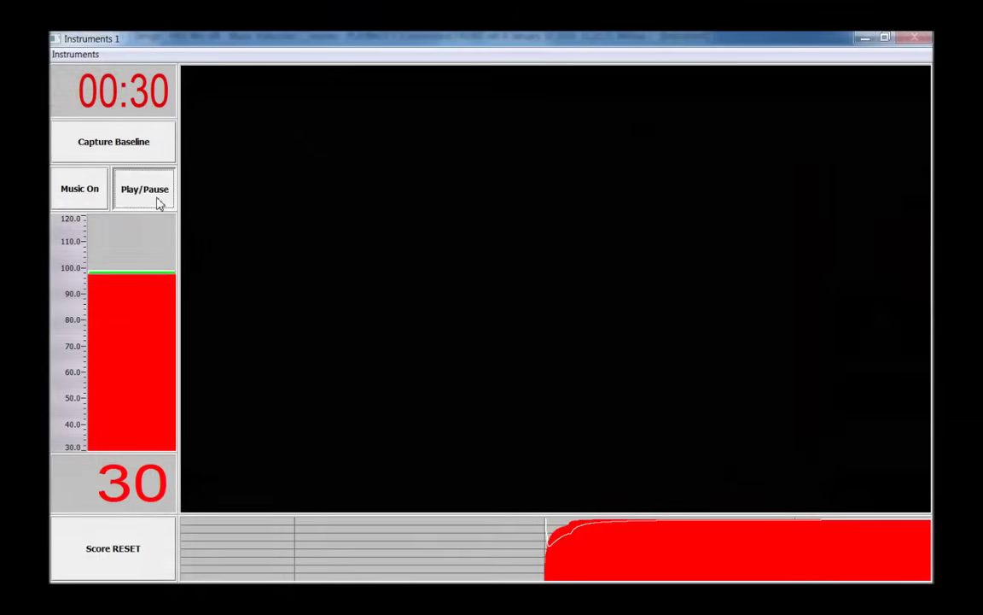
Step: Switch the HEG video control to Brightness, then back to Play/Pause
left_click(157, 203)
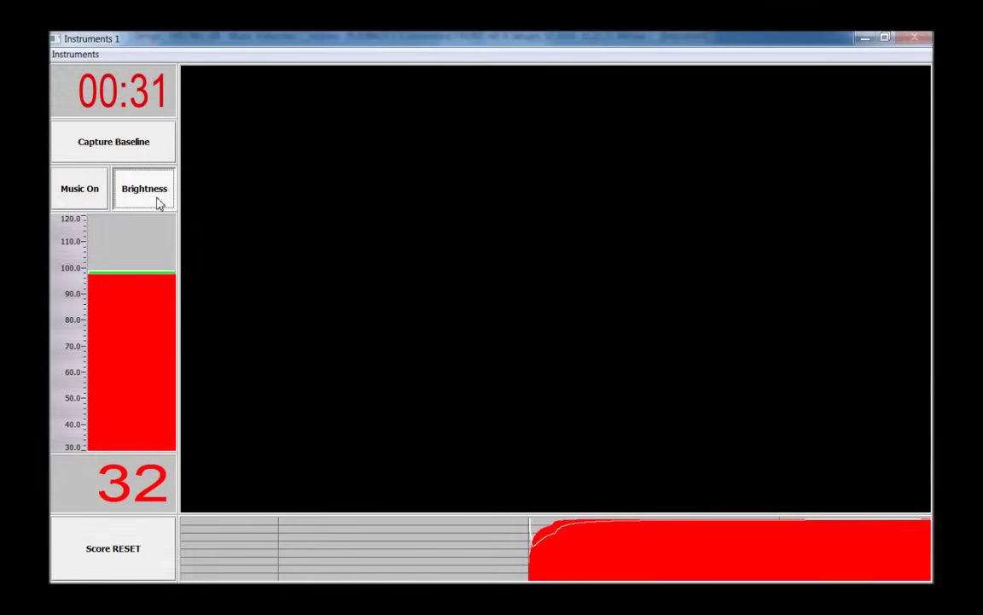
left_click(157, 203)
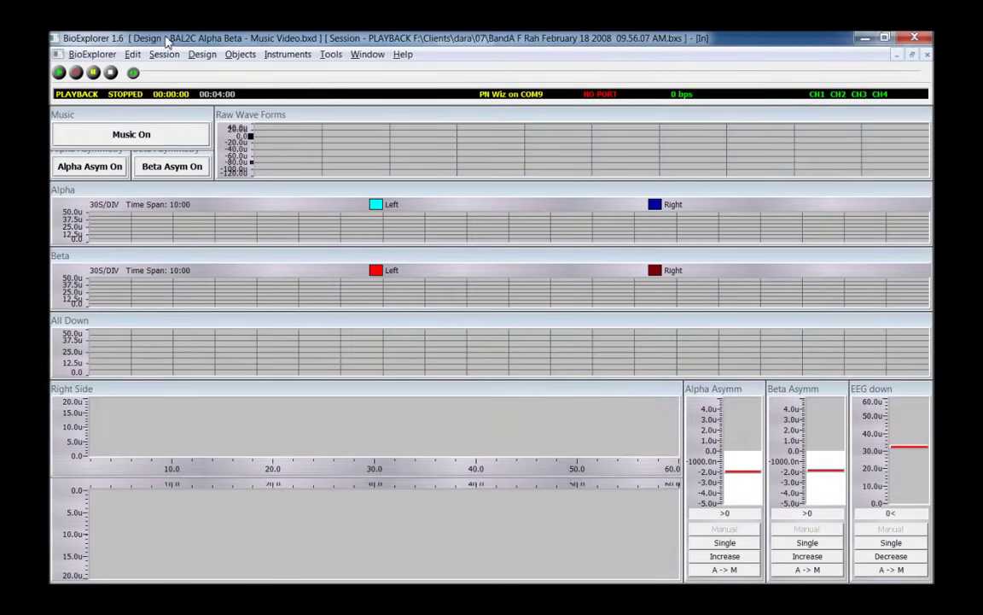
Step: From Tools > Volumes, add deepzoom.avi to the Video Player 1 playlist and confirm with OK
left_click(331, 55)
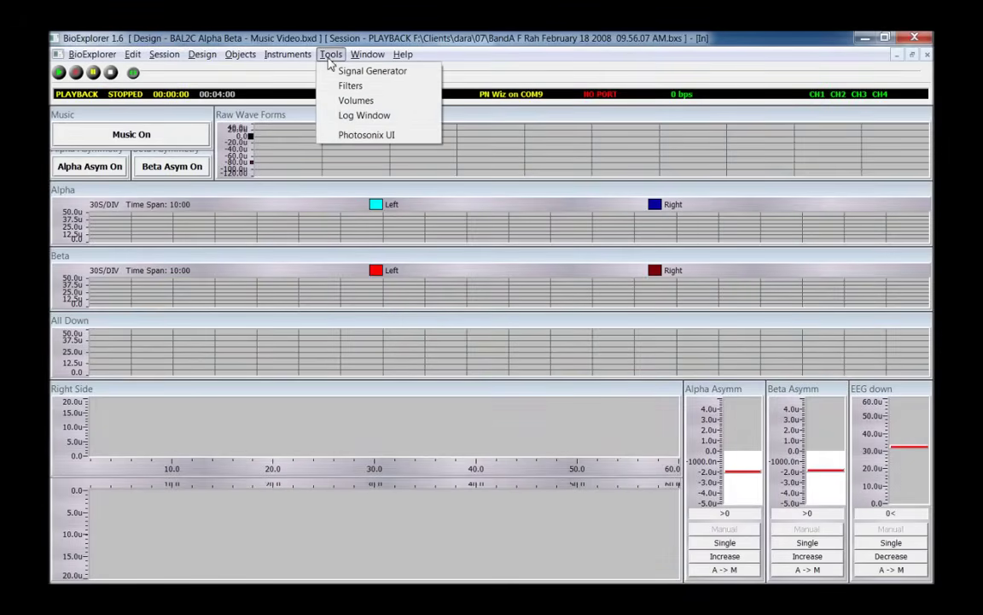
left_click(332, 102)
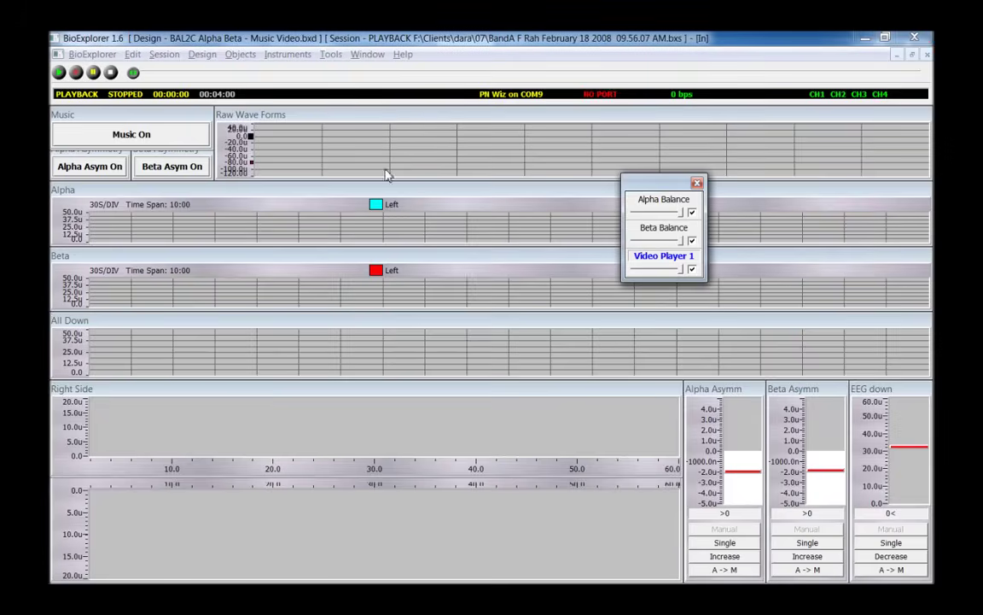
left_click(647, 260)
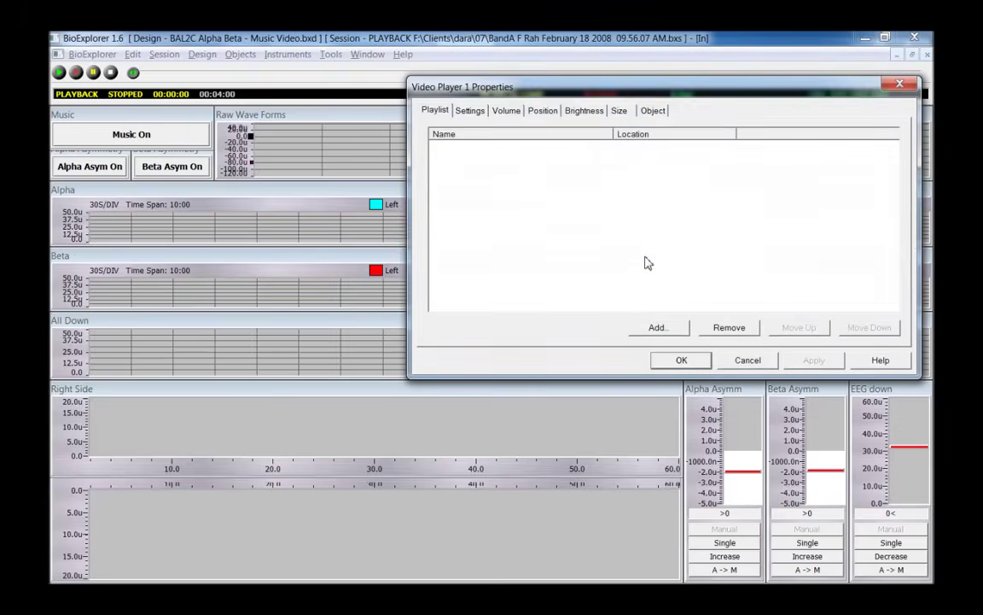
left_click(662, 329)
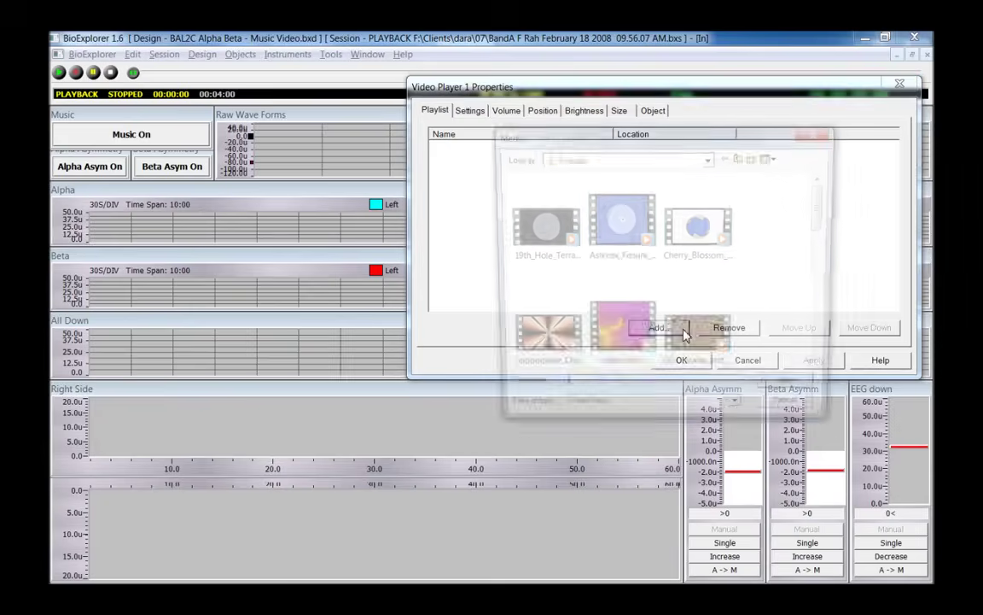
double_click(630, 342)
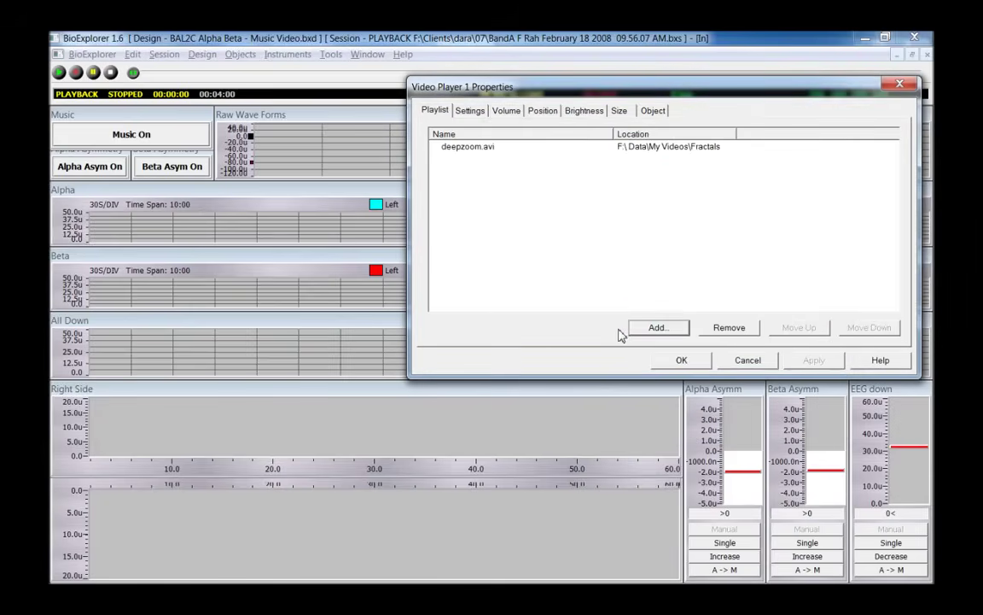
left_click(674, 364)
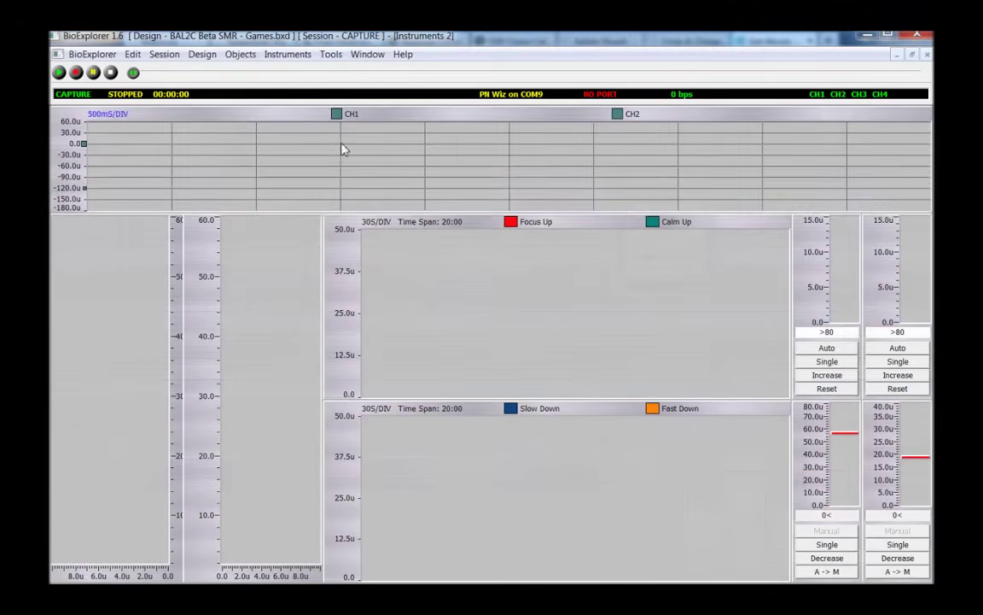
Step: In the Signal Diagram, set Flash Player 1's file to BioPLAY_Crazy_Taxi.swf
left_click(365, 54)
left_click(401, 120)
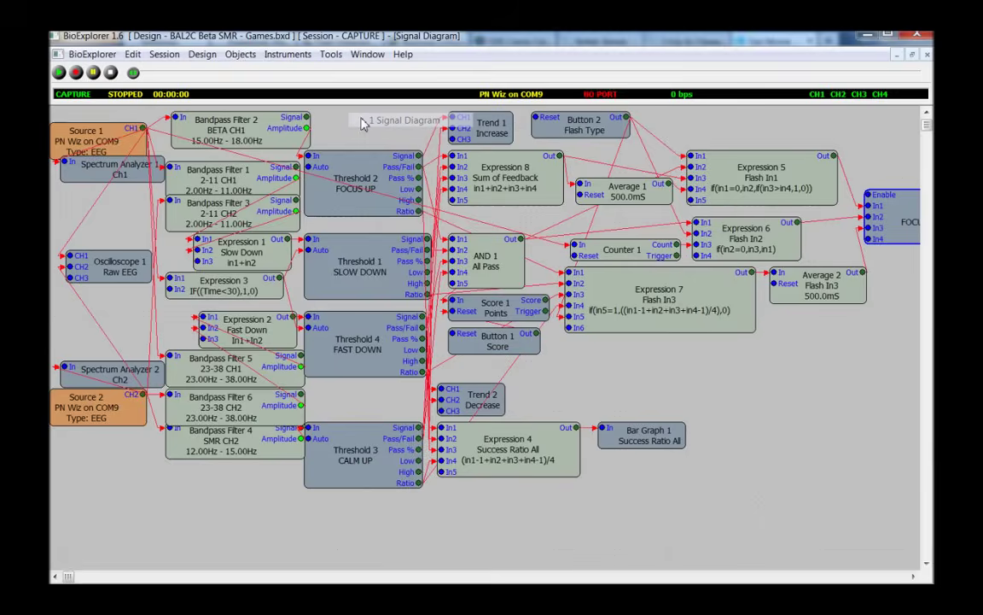
left_click_drag(68, 577, 110, 577)
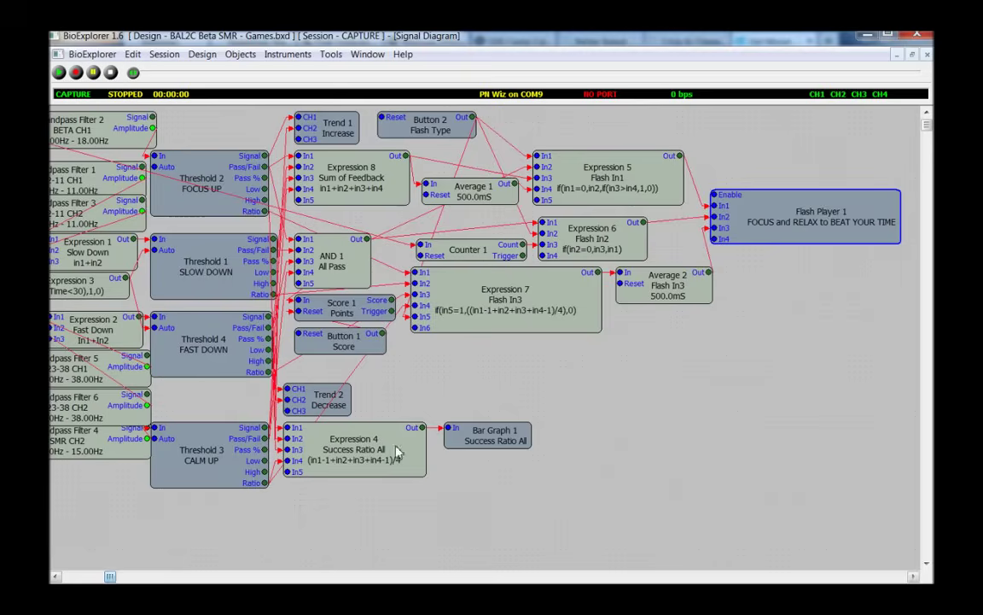
right_click(750, 212)
left_click(757, 219)
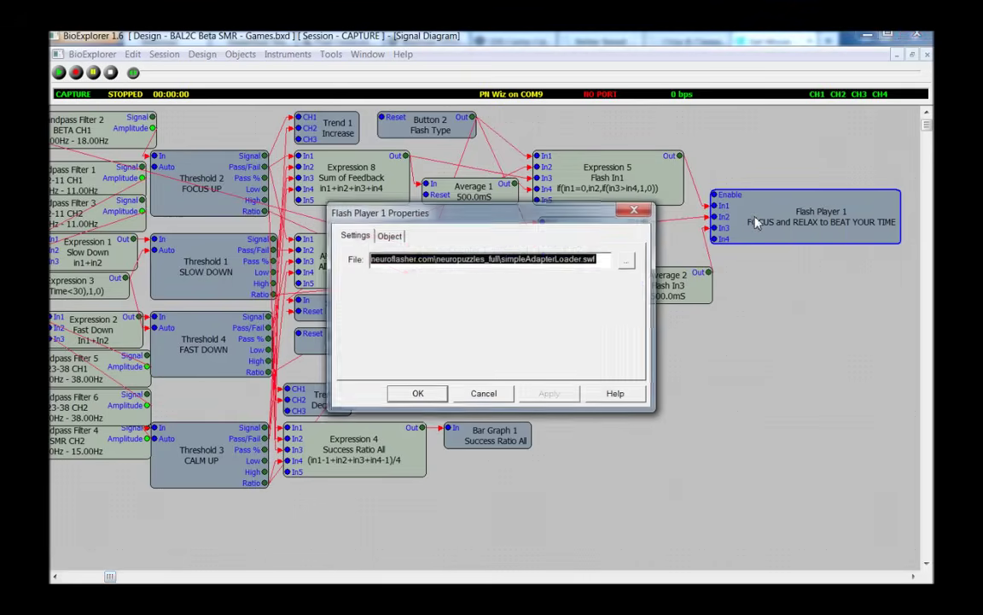
left_click(627, 260)
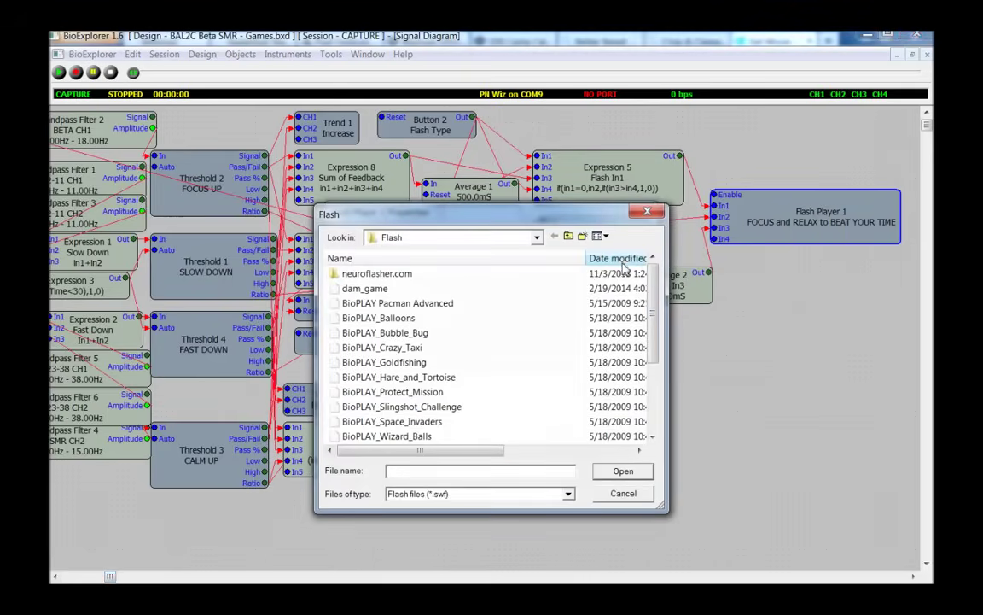
left_click(452, 348)
left_click(624, 472)
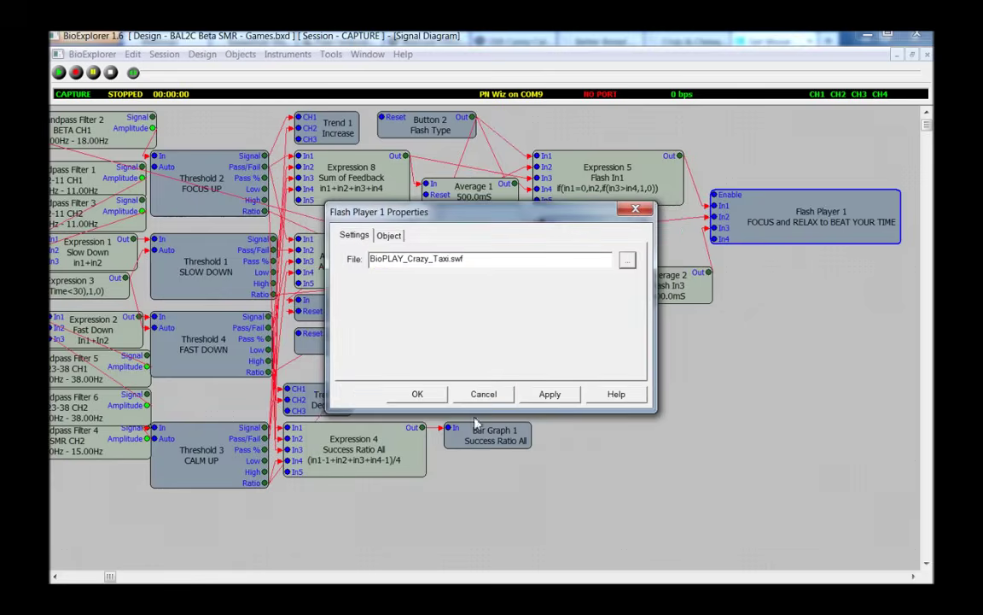
left_click(418, 395)
Step: Show Instruments 1 with Crazy Taxi and switch the game mode to BioPLAY
left_click(366, 54)
left_click(372, 164)
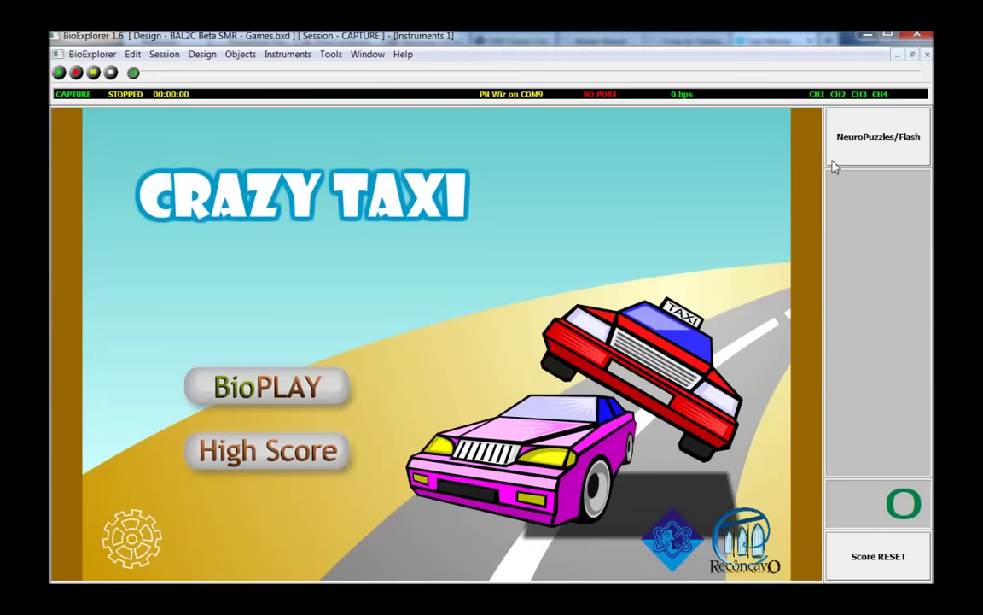
left_click(859, 159)
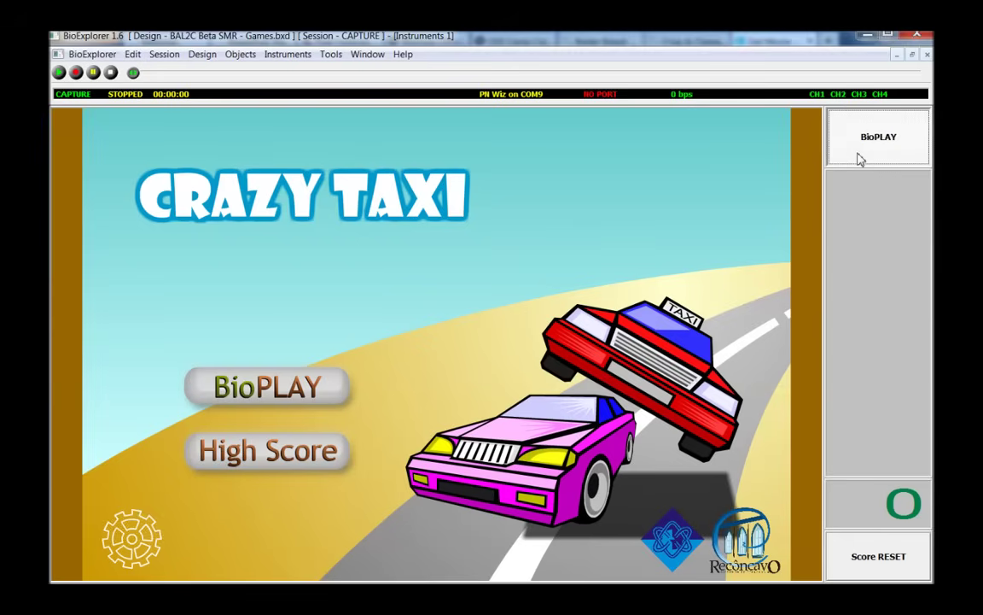